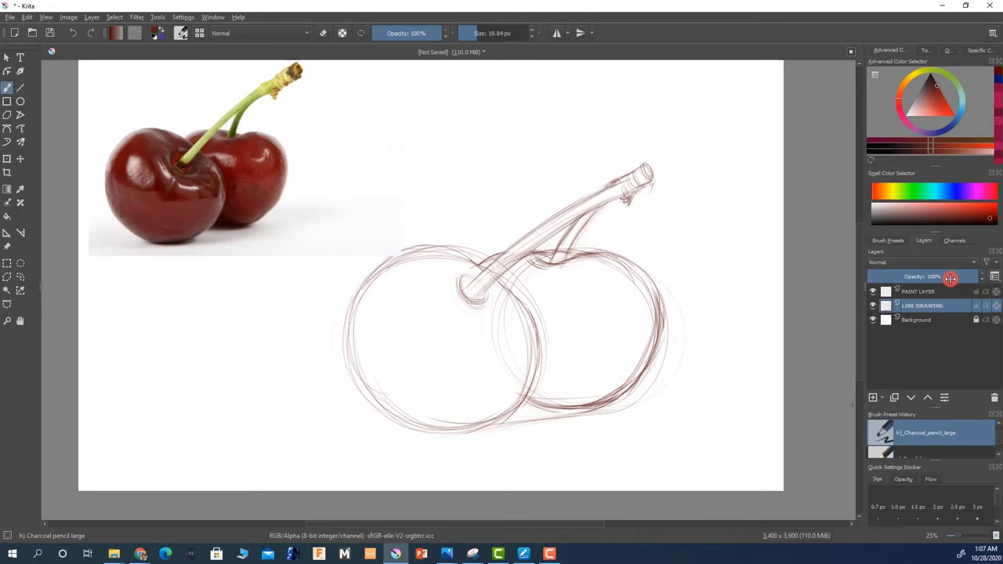
Fade LINE DRAWING to 50% opacity, select PAINT LAYER, and choose the Basic-4 Flow Opacity brush
{"action": "left_click_drag", "start_coordinate": [950, 279], "coordinate": [859, 288]}
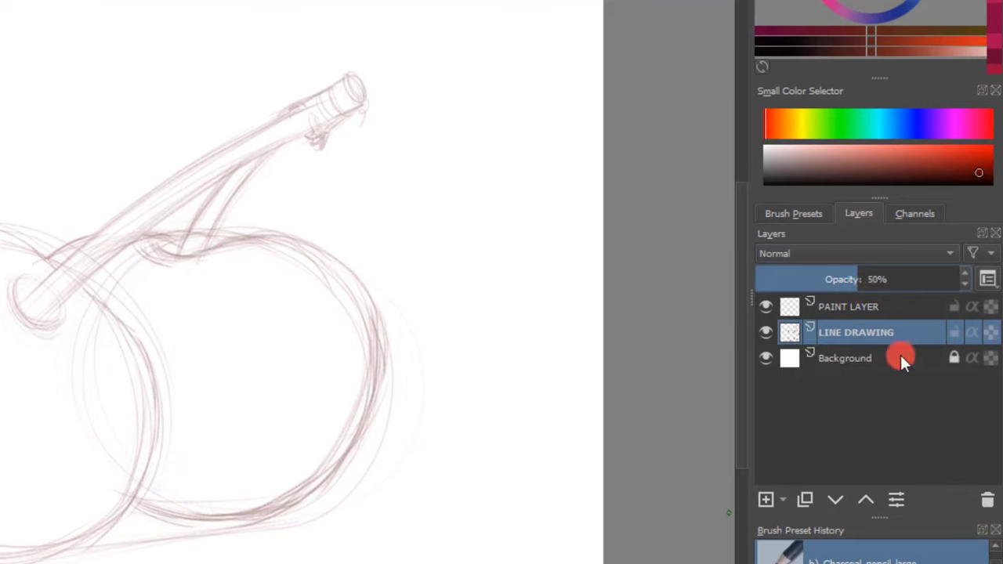
{"action": "left_click", "coordinate": [869, 306]}
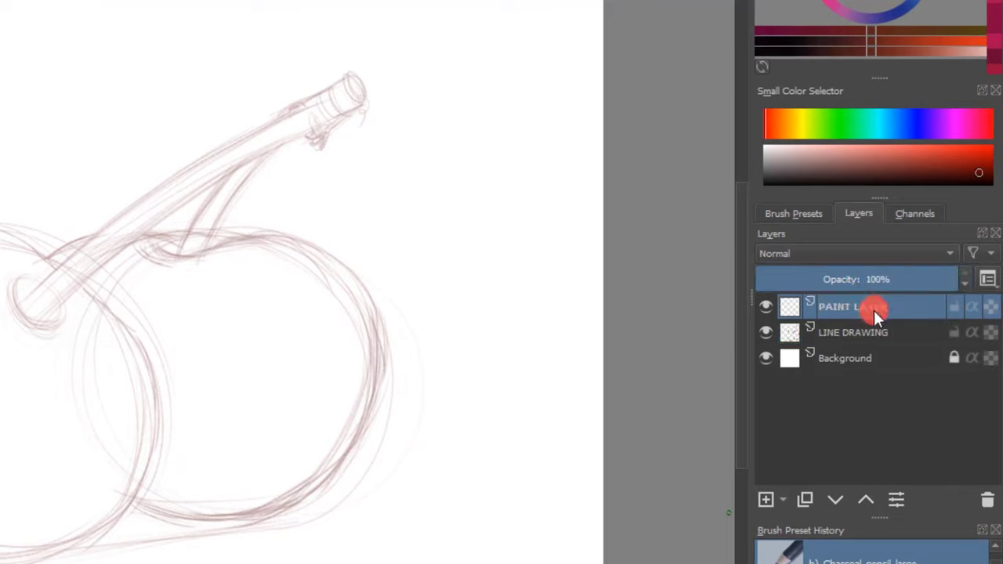
{"action": "left_click", "coordinate": [792, 213]}
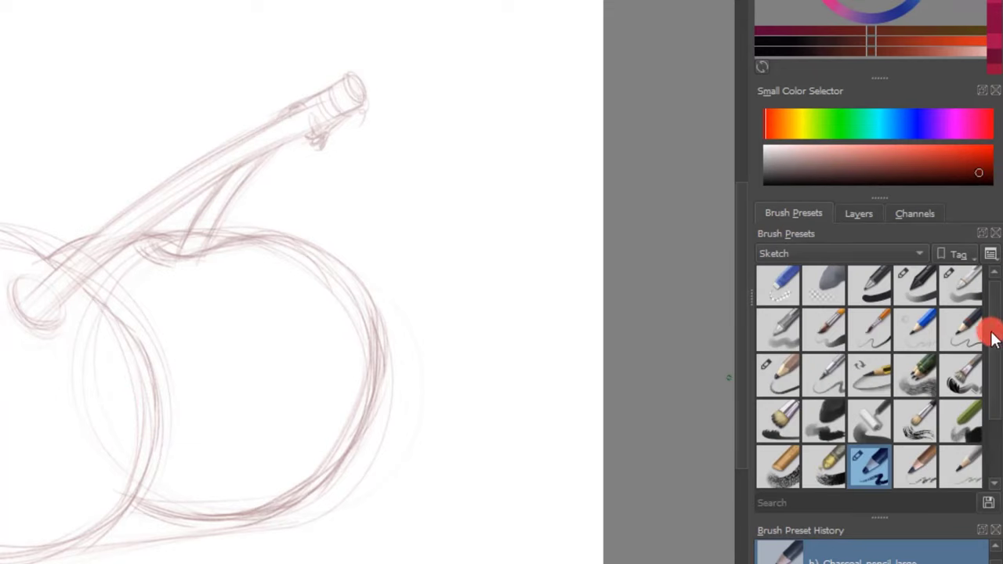
{"action": "scroll", "coordinate": [993, 339], "scroll_direction": "up", "scroll_amount": 1}
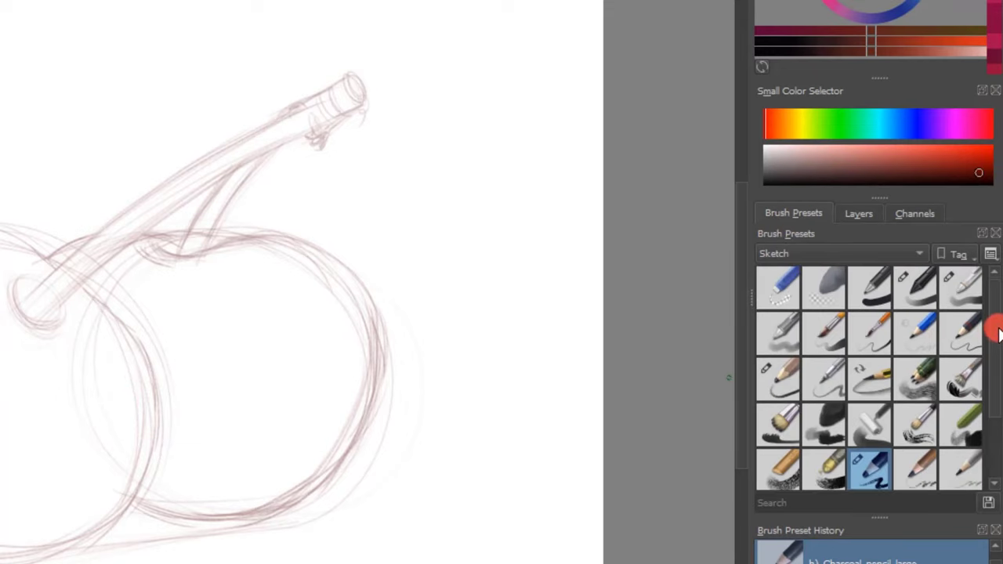
{"action": "left_click", "coordinate": [784, 330]}
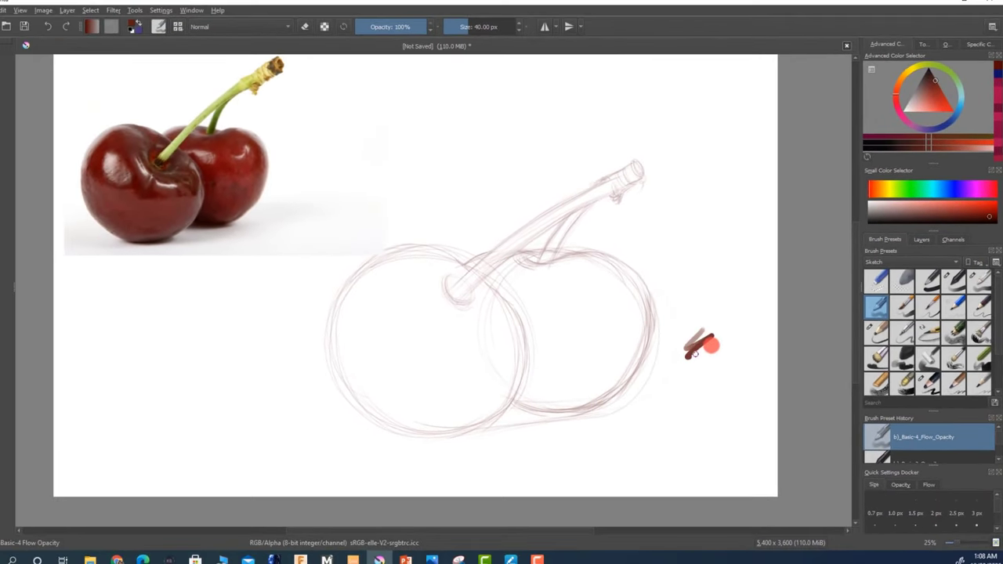
Undo the test stroke, enlarge the brush to about 230 px, and paint the left cherry dark red
{"action": "mouse_move", "coordinate": [709, 345]}
{"action": "left_mouse_down"}
{"action": "mouse_move", "coordinate": [675, 392]}
{"action": "mouse_move", "coordinate": [724, 354]}
{"action": "left_mouse_up"}
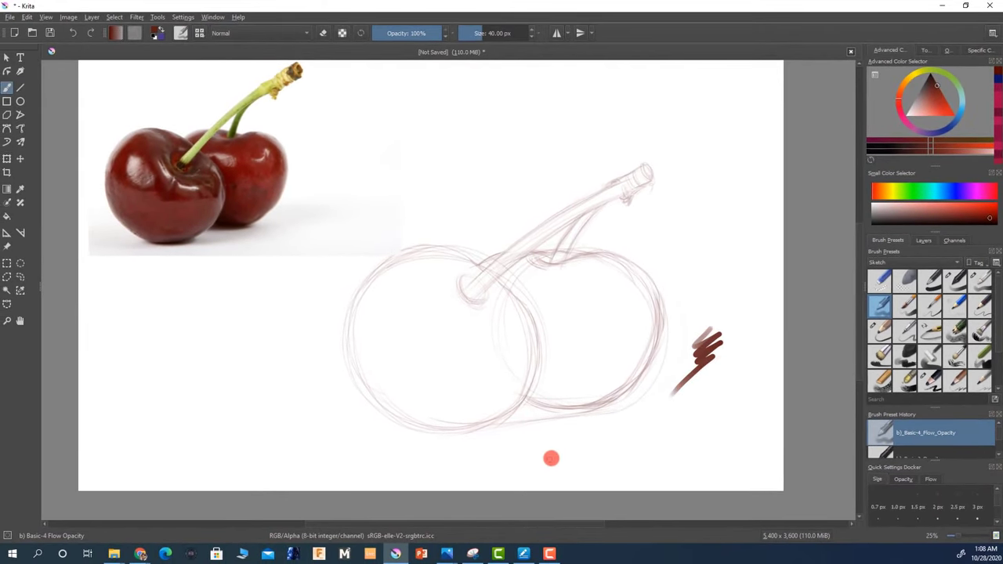
{"action": "key", "text": "ctrl+z"}
{"action": "key", "text": "ctrl+z"}
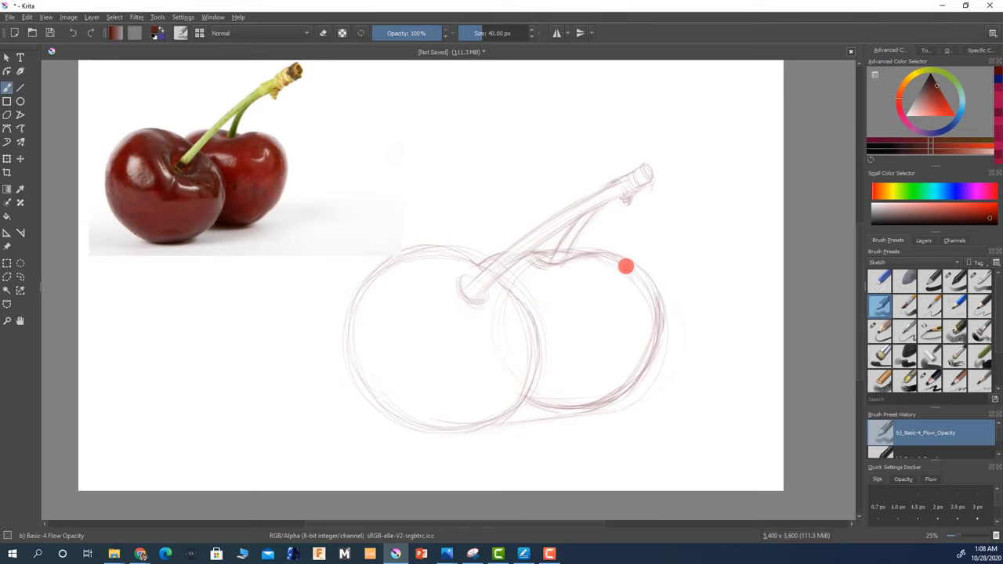
{"action": "key", "text": "bracketright"}
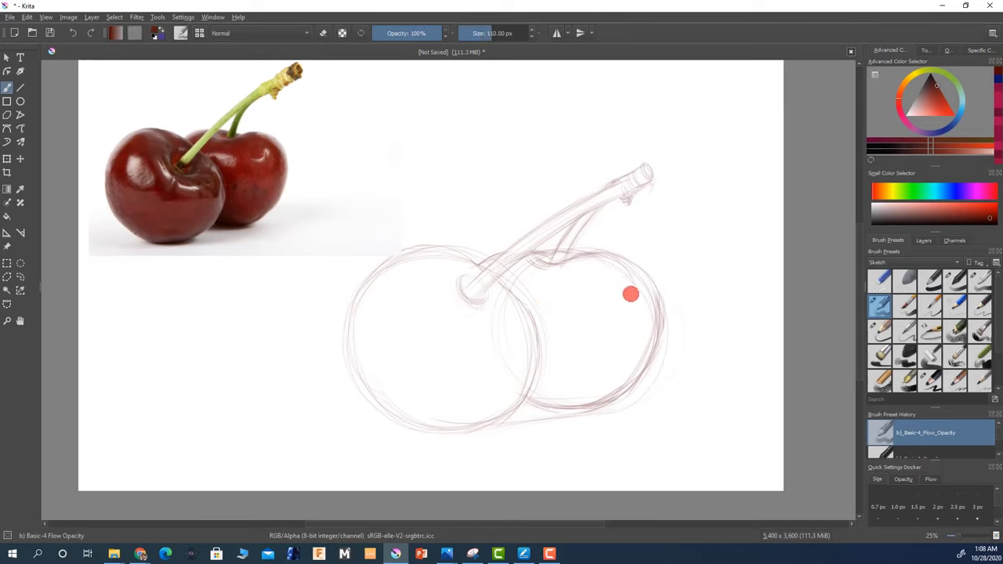
{"action": "key", "text": "bracketright"}
{"action": "key", "text": "bracketright"}
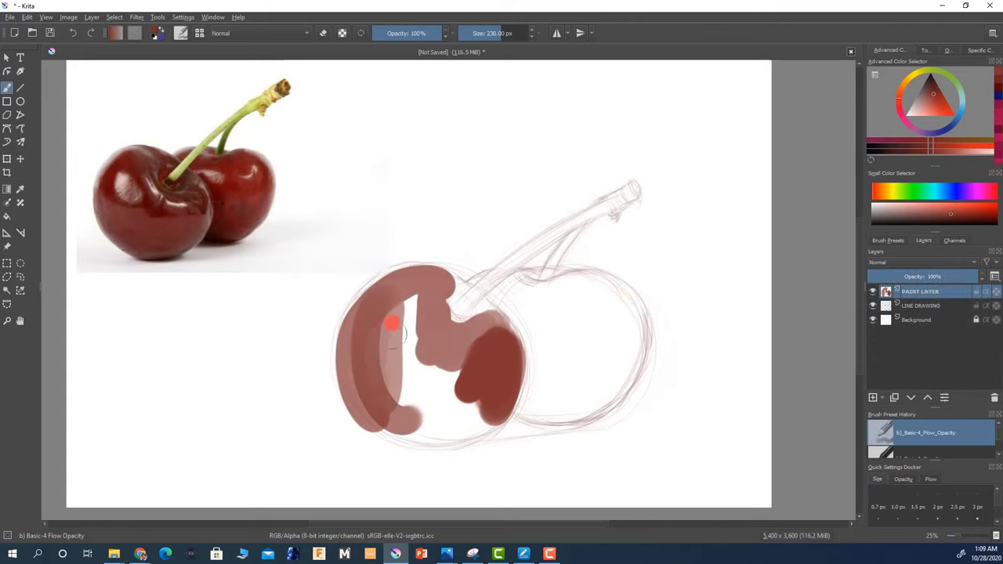
{"action": "mouse_move", "coordinate": [391, 291]}
{"action": "left_mouse_down"}
{"action": "mouse_move", "coordinate": [397, 370]}
{"action": "mouse_move", "coordinate": [405, 327]}
{"action": "mouse_move", "coordinate": [423, 358]}
{"action": "mouse_move", "coordinate": [459, 363]}
{"action": "mouse_move", "coordinate": [481, 392]}
{"action": "mouse_move", "coordinate": [477, 331]}
{"action": "mouse_move", "coordinate": [470, 340]}
{"action": "mouse_move", "coordinate": [479, 321]}
{"action": "mouse_move", "coordinate": [493, 327]}
{"action": "mouse_move", "coordinate": [483, 410]}
{"action": "mouse_move", "coordinate": [409, 417]}
{"action": "mouse_move", "coordinate": [443, 423]}
{"action": "mouse_move", "coordinate": [416, 434]}
{"action": "mouse_move", "coordinate": [369, 346]}
{"action": "mouse_move", "coordinate": [376, 297]}
{"action": "mouse_move", "coordinate": [414, 277]}
{"action": "mouse_move", "coordinate": [405, 279]}
{"action": "mouse_move", "coordinate": [446, 289]}
{"action": "mouse_move", "coordinate": [432, 321]}
{"action": "mouse_move", "coordinate": [447, 341]}
{"action": "left_mouse_up"}
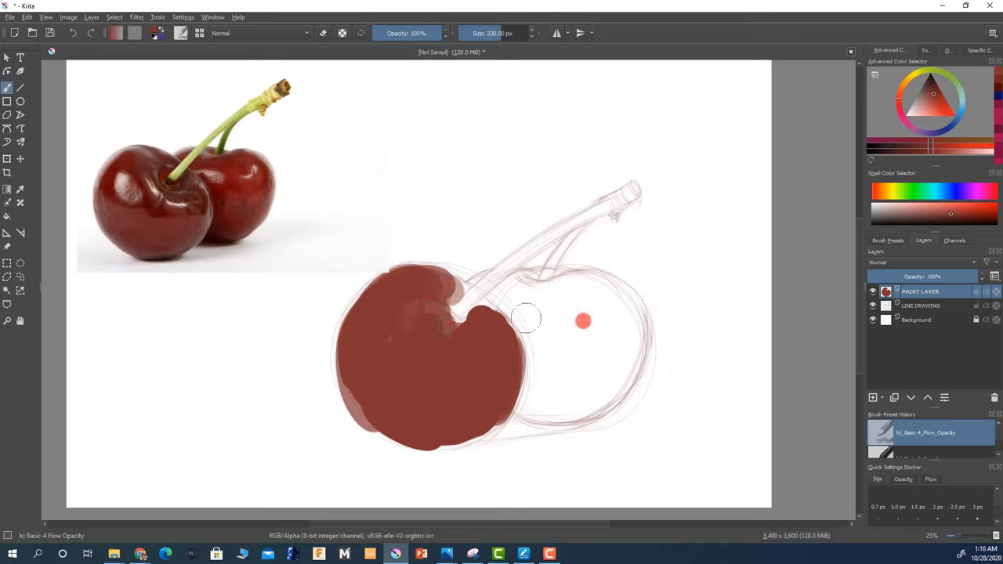
Select the LINE DRAWING and PAINT LAYER layers together and apply a transform to both
{"action": "left_click", "coordinate": [933, 307]}
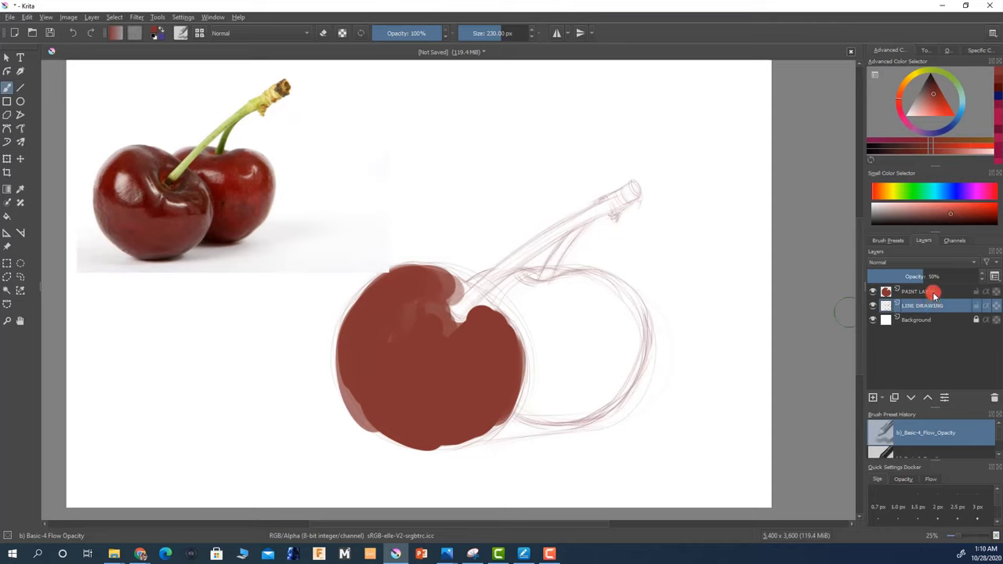
{"action": "left_click", "coordinate": [934, 292], "text": "ctrl"}
{"action": "key", "text": "ctrl+t"}
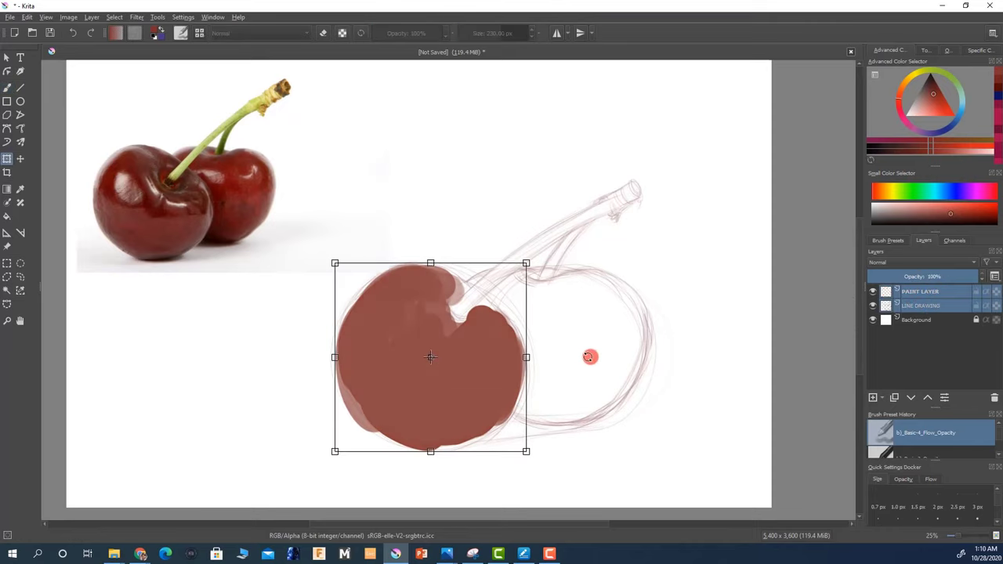
{"action": "key", "text": "Return"}
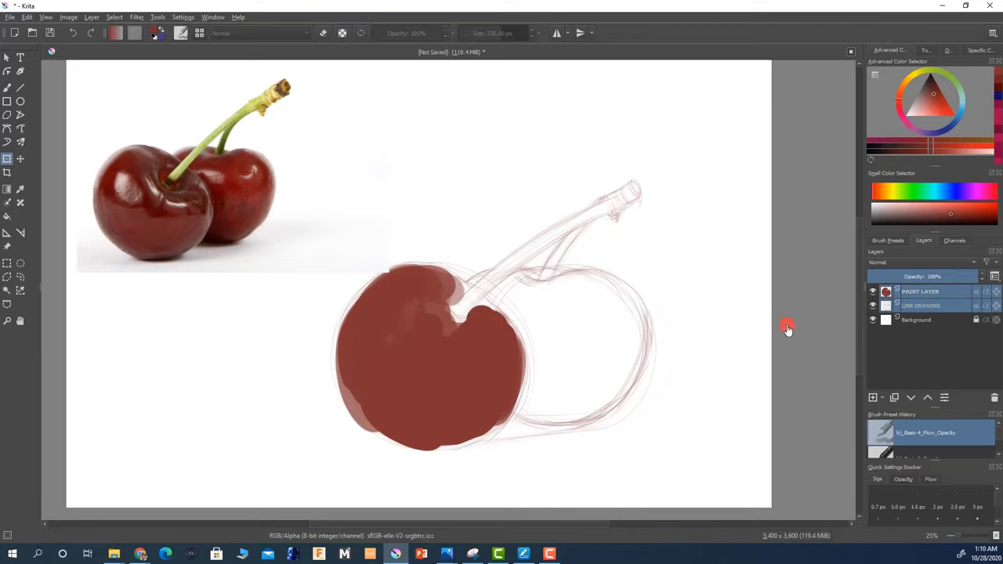
With the Freehand Brush, fill and reshape the left cherry's top, then paint the right cherry's red base
{"action": "left_click", "coordinate": [7, 87]}
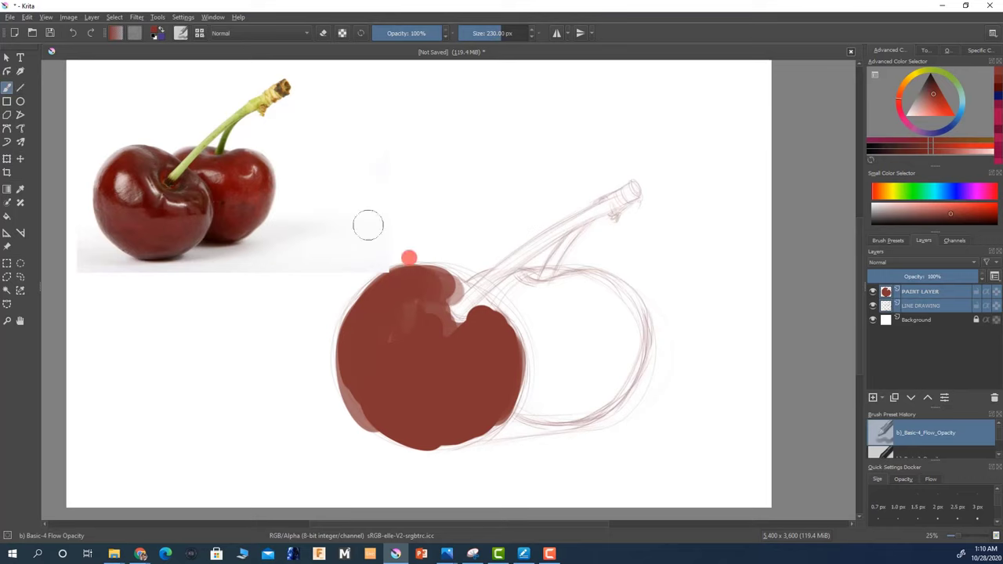
{"action": "mouse_move", "coordinate": [400, 285]}
{"action": "left_mouse_down"}
{"action": "mouse_move", "coordinate": [381, 286]}
{"action": "mouse_move", "coordinate": [367, 328]}
{"action": "left_mouse_up"}
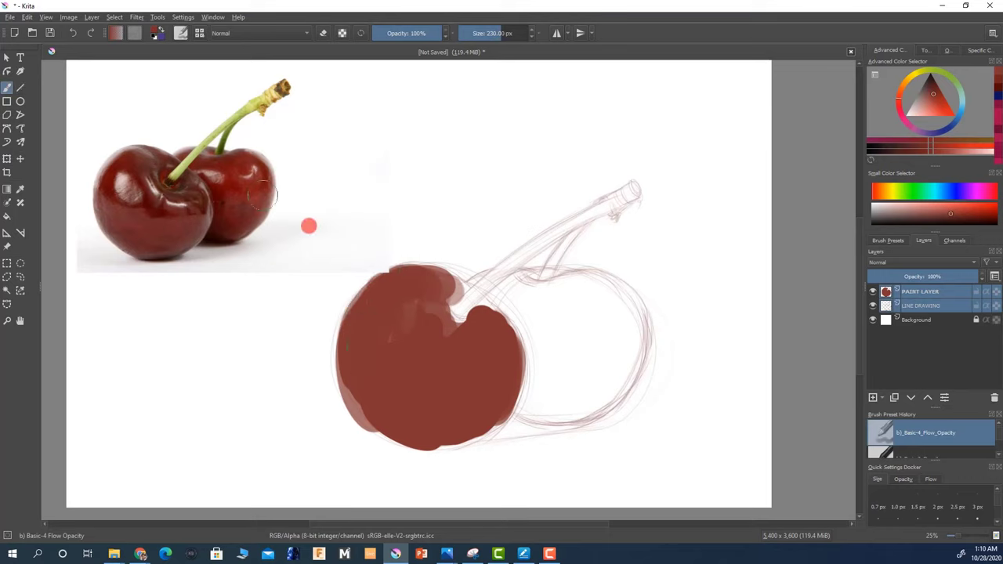
{"action": "mouse_move", "coordinate": [441, 293]}
{"action": "left_mouse_down"}
{"action": "mouse_move", "coordinate": [415, 284]}
{"action": "mouse_move", "coordinate": [456, 284]}
{"action": "mouse_move", "coordinate": [442, 280]}
{"action": "mouse_move", "coordinate": [428, 308]}
{"action": "left_mouse_up"}
{"action": "mouse_move", "coordinate": [483, 325]}
{"action": "left_mouse_down"}
{"action": "mouse_move", "coordinate": [503, 346]}
{"action": "mouse_move", "coordinate": [488, 312]}
{"action": "mouse_move", "coordinate": [494, 397]}
{"action": "mouse_move", "coordinate": [501, 363]}
{"action": "mouse_move", "coordinate": [452, 416]}
{"action": "left_mouse_up"}
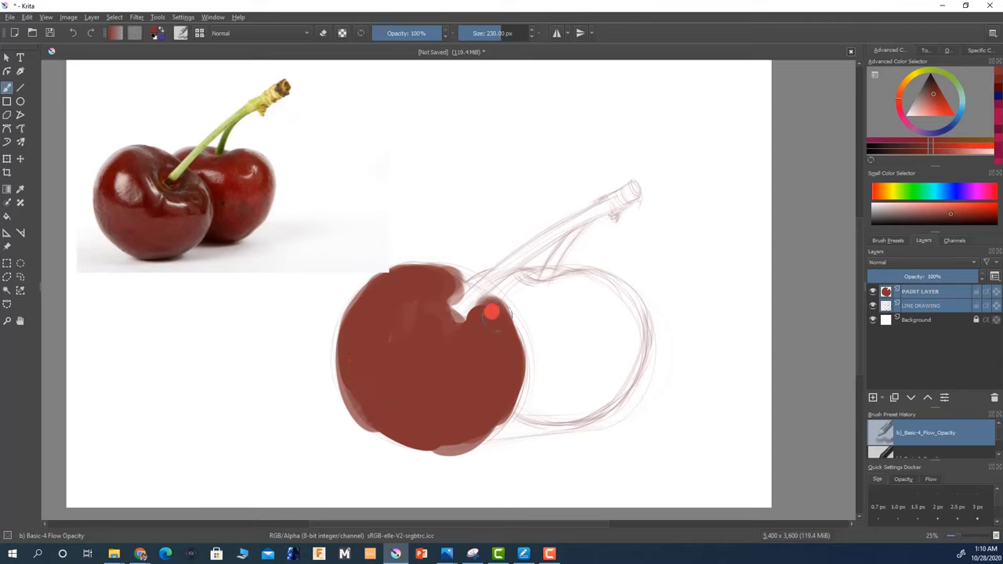
{"action": "left_click_drag", "start_coordinate": [502, 318], "coordinate": [502, 363]}
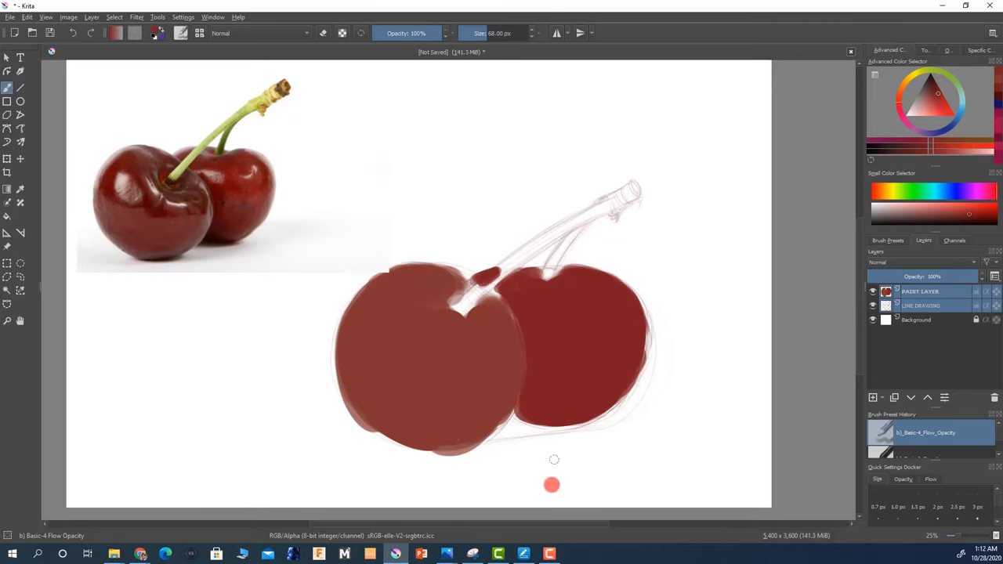
{"action": "mouse_move", "coordinate": [619, 349]}
{"action": "left_mouse_down"}
{"action": "mouse_move", "coordinate": [638, 306]}
{"action": "mouse_move", "coordinate": [639, 329]}
{"action": "left_mouse_up"}
Choose a bright yellow-green and paint the stem down into the left cherry
{"action": "left_click", "coordinate": [918, 193]}
{"action": "left_click_drag", "start_coordinate": [914, 195], "coordinate": [902, 199]}
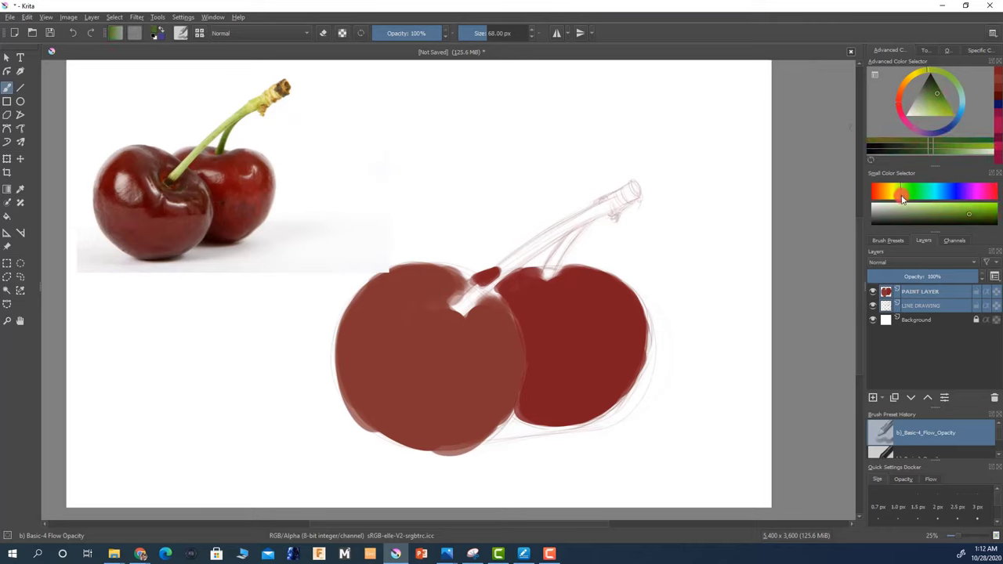
{"action": "mouse_move", "coordinate": [934, 109]}
{"action": "left_mouse_down"}
{"action": "mouse_move", "coordinate": [948, 112]}
{"action": "mouse_move", "coordinate": [938, 111]}
{"action": "left_mouse_up"}
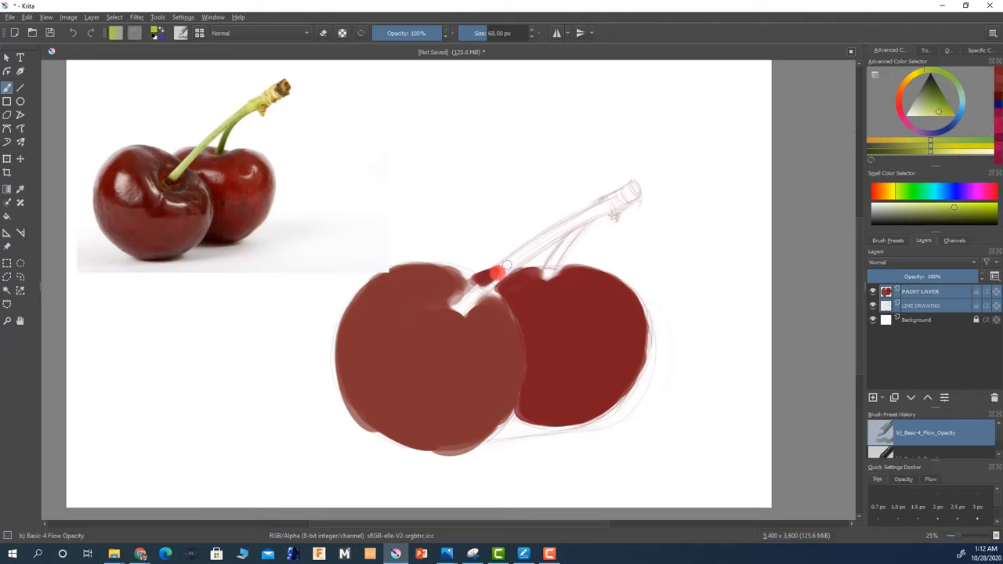
{"action": "mouse_move", "coordinate": [473, 293]}
{"action": "left_mouse_down"}
{"action": "mouse_move", "coordinate": [540, 239]}
{"action": "mouse_move", "coordinate": [531, 239]}
{"action": "mouse_move", "coordinate": [630, 190]}
{"action": "mouse_move", "coordinate": [563, 227]}
{"action": "left_mouse_up"}
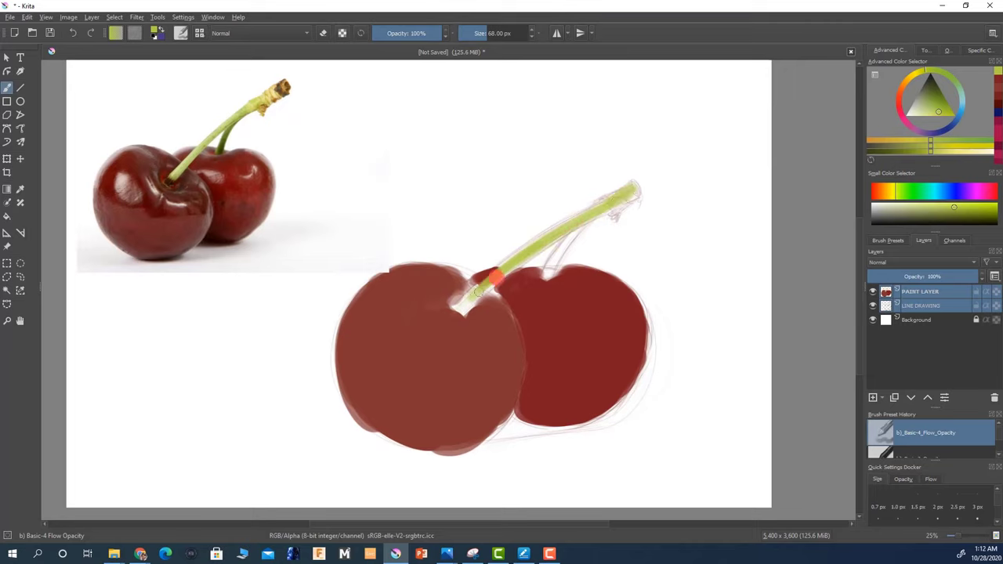
{"action": "mouse_move", "coordinate": [494, 275]}
{"action": "left_mouse_down"}
{"action": "mouse_move", "coordinate": [471, 297]}
{"action": "mouse_move", "coordinate": [564, 233]}
{"action": "mouse_move", "coordinate": [580, 236]}
{"action": "mouse_move", "coordinate": [546, 272]}
{"action": "mouse_move", "coordinate": [582, 223]}
{"action": "mouse_move", "coordinate": [545, 274]}
{"action": "mouse_move", "coordinate": [582, 224]}
{"action": "left_mouse_up"}
Shade the back cherry's stem in darker green with a smaller brush, then pick cherry red again
{"action": "left_click", "coordinate": [932, 148]}
{"action": "left_click_drag", "start_coordinate": [938, 102], "coordinate": [942, 89]}
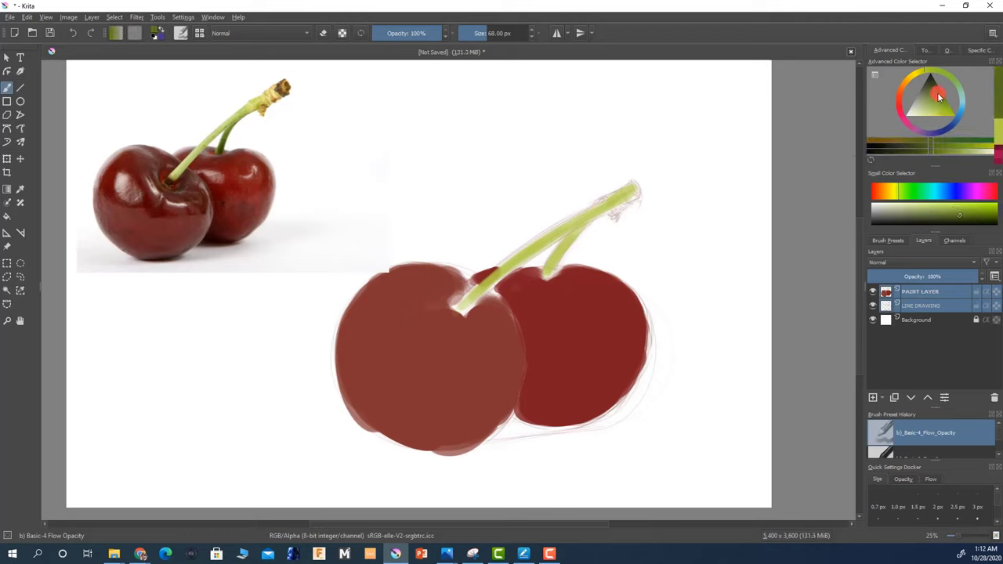
{"action": "left_click", "coordinate": [952, 98]}
{"action": "left_click_drag", "start_coordinate": [939, 93], "coordinate": [939, 87]}
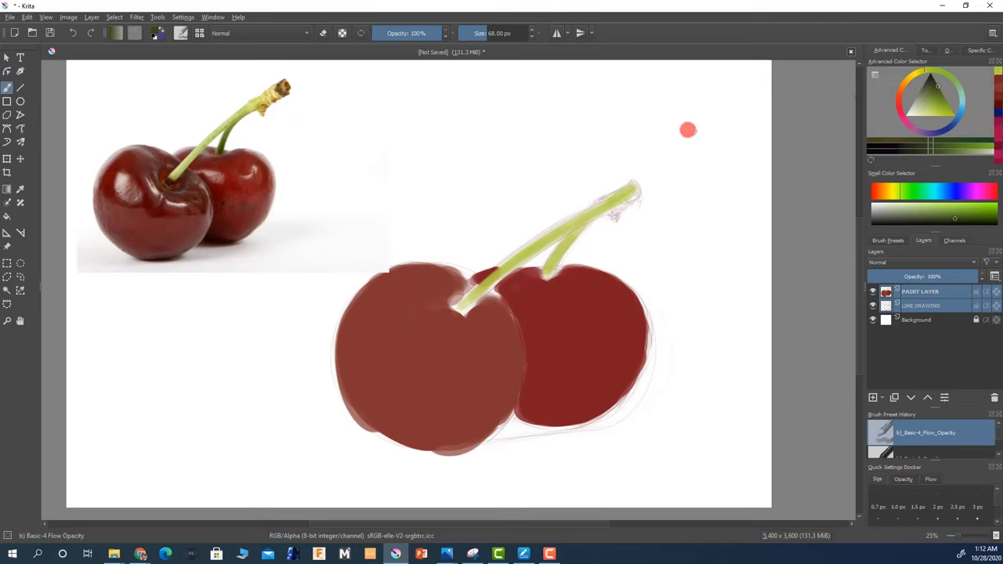
{"action": "key", "text": "bracketleft"}
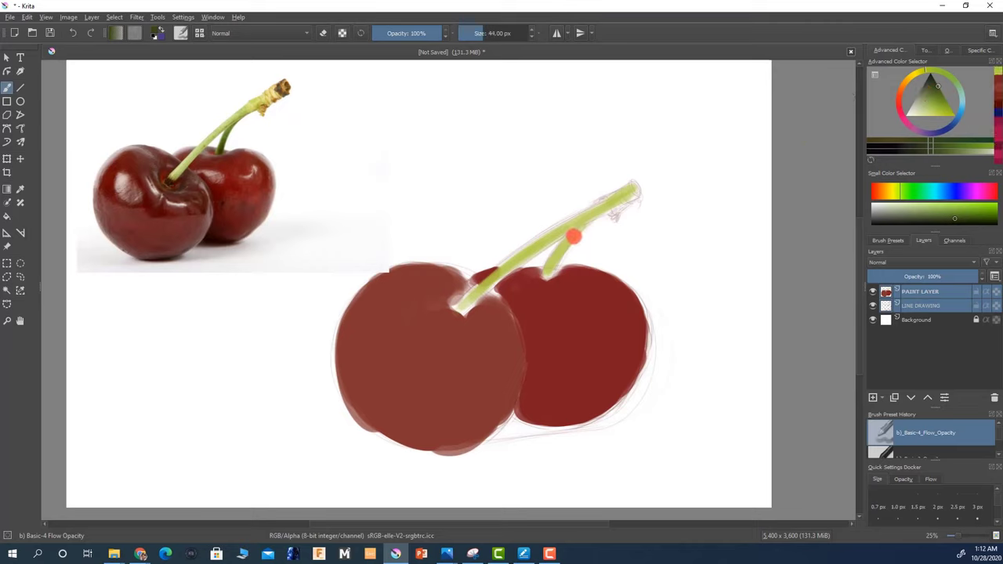
{"action": "left_click_drag", "start_coordinate": [575, 231], "coordinate": [551, 270]}
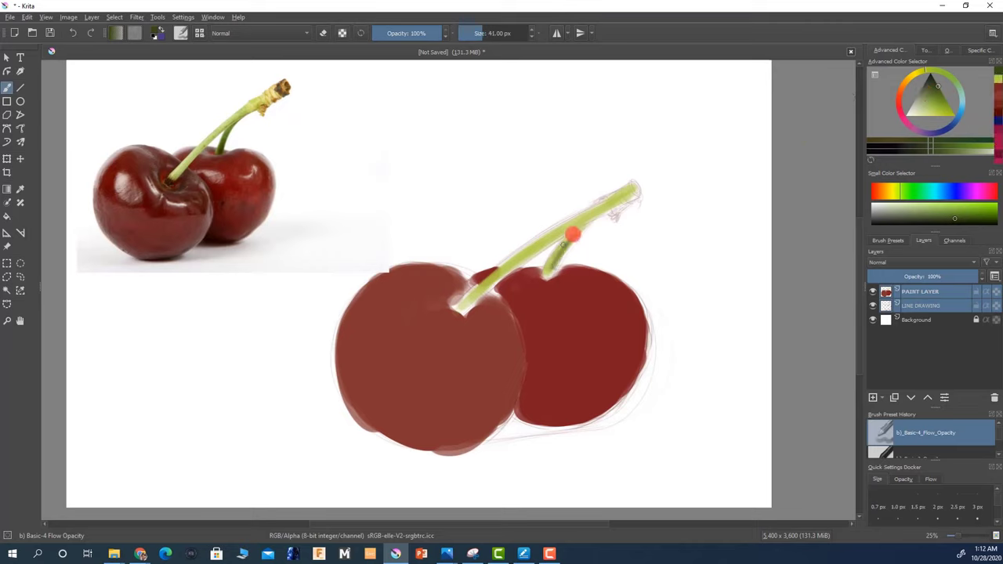
{"action": "left_click", "coordinate": [425, 364], "text": "ctrl"}
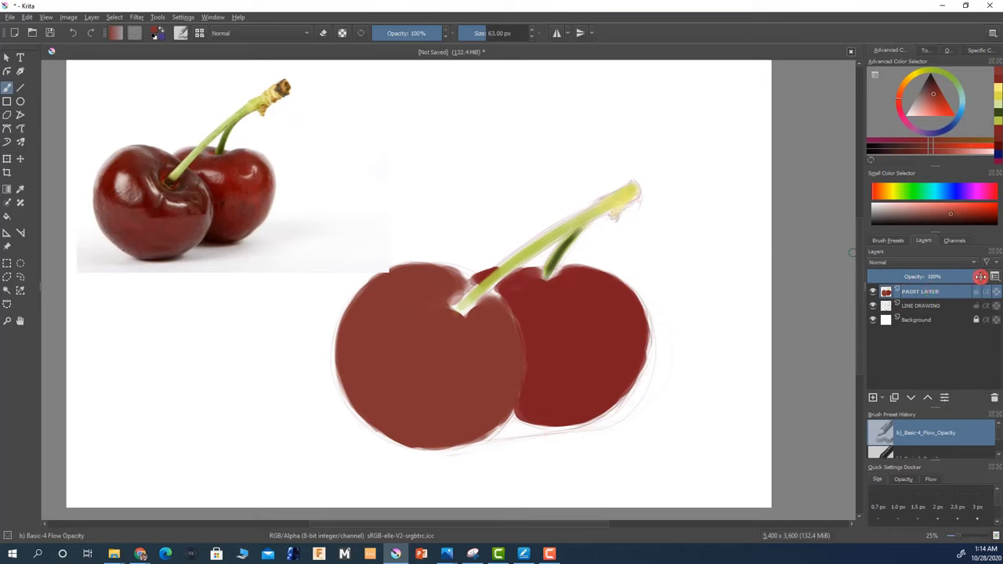
Switch to the Basic-2 Opacity brush, pick a darker red, shrink the brush, and shade the front cherry's top
{"action": "left_click", "coordinate": [897, 243]}
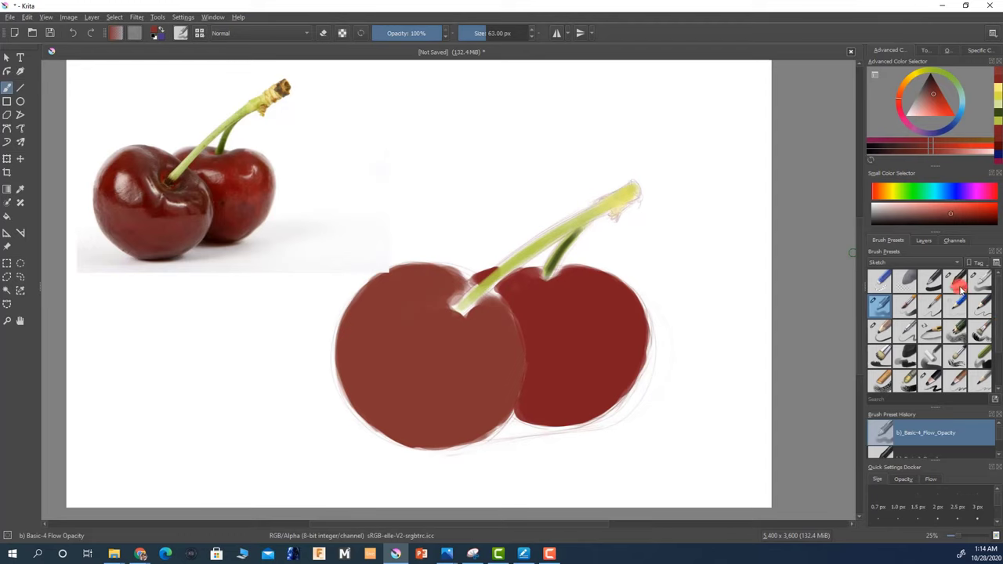
{"action": "left_click", "coordinate": [956, 282]}
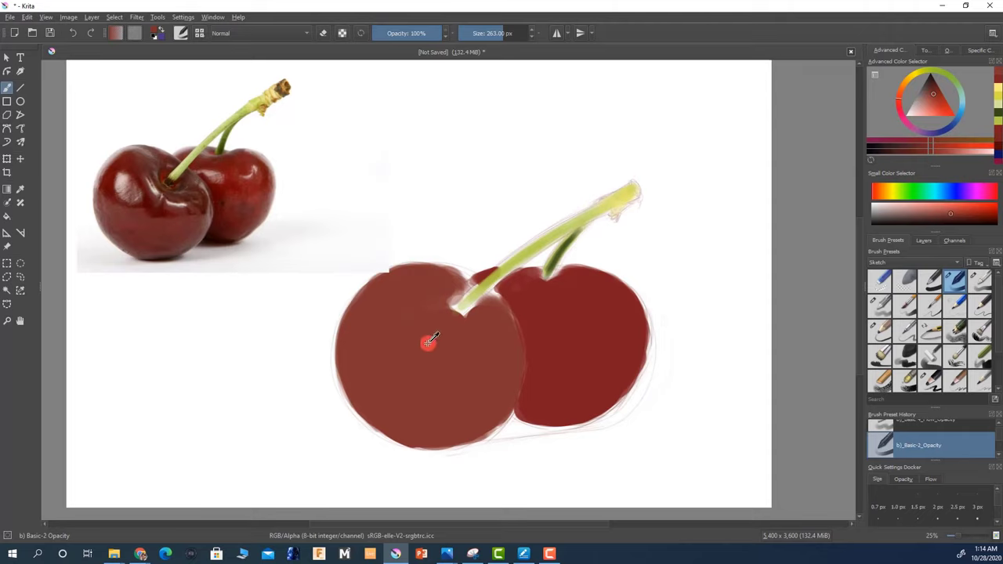
{"action": "left_click", "coordinate": [934, 91]}
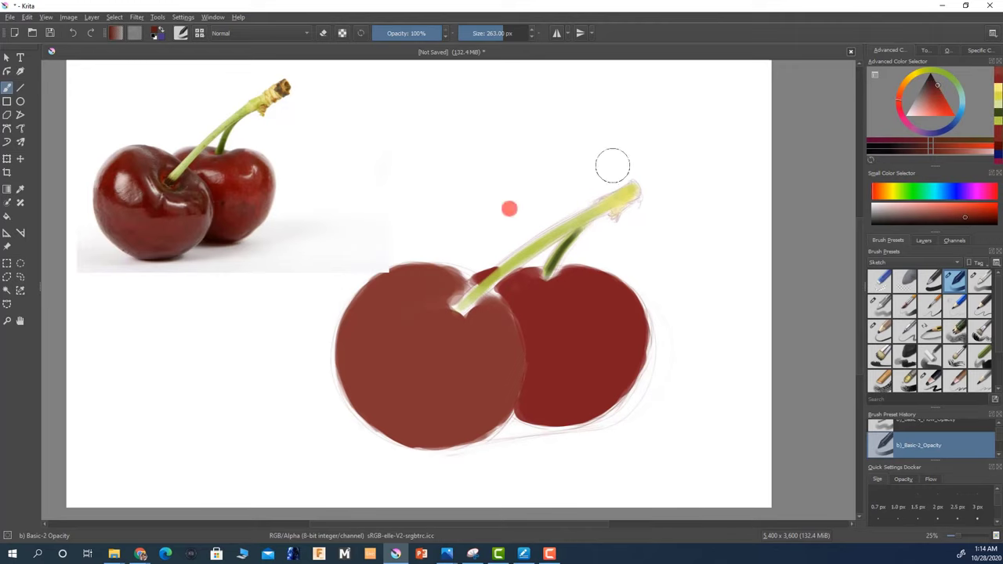
{"action": "key", "text": "bracketleft"}
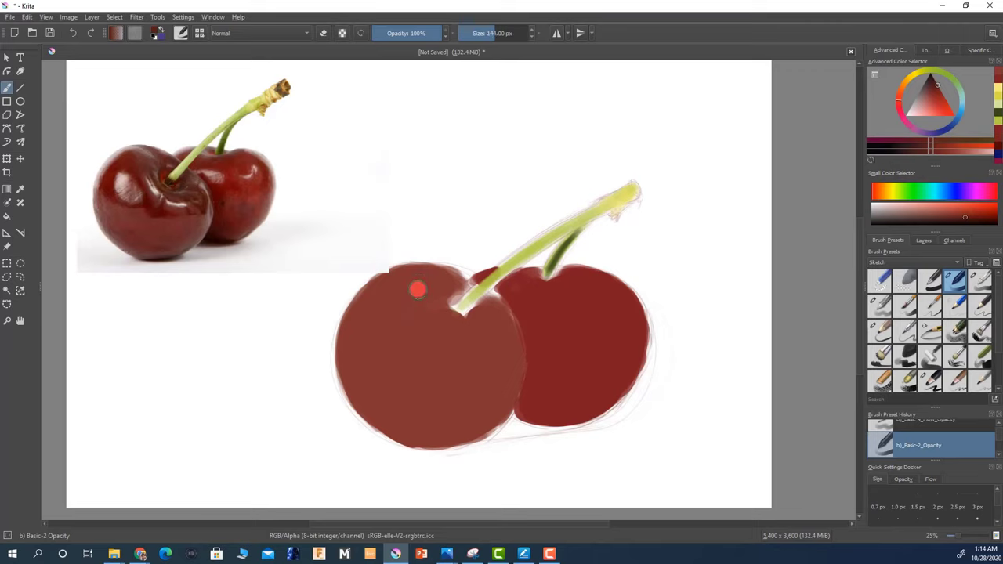
{"action": "mouse_move", "coordinate": [399, 291]}
{"action": "left_mouse_down"}
{"action": "mouse_move", "coordinate": [414, 285]}
{"action": "mouse_move", "coordinate": [372, 302]}
{"action": "mouse_move", "coordinate": [392, 302]}
{"action": "mouse_move", "coordinate": [410, 337]}
{"action": "mouse_move", "coordinate": [392, 294]}
{"action": "mouse_move", "coordinate": [370, 319]}
{"action": "mouse_move", "coordinate": [362, 304]}
{"action": "mouse_move", "coordinate": [383, 305]}
{"action": "mouse_move", "coordinate": [389, 329]}
{"action": "mouse_move", "coordinate": [409, 320]}
{"action": "mouse_move", "coordinate": [418, 298]}
{"action": "mouse_move", "coordinate": [421, 324]}
{"action": "left_mouse_up"}
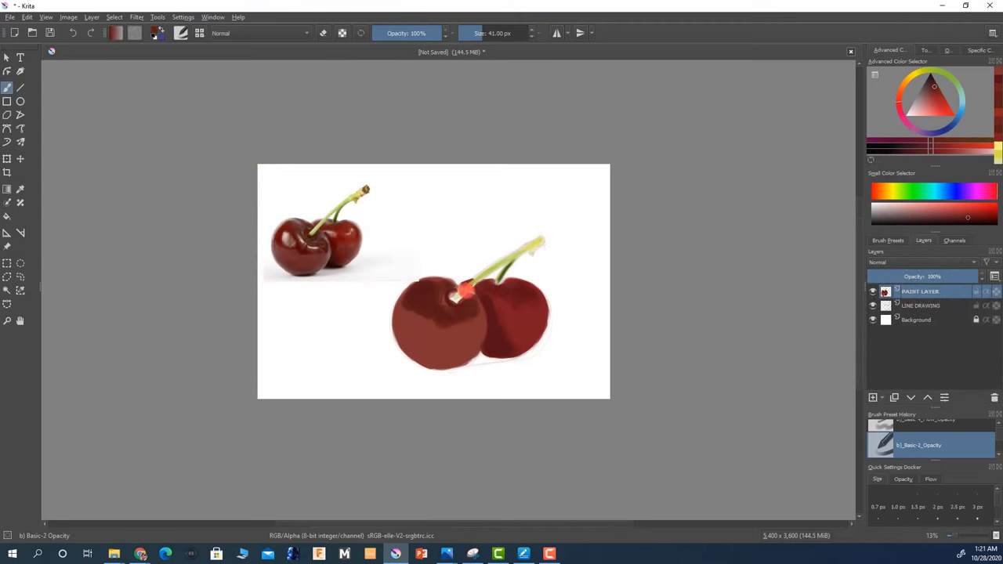
Zoom in on the cherries and adjust the shading colour to deepen their side shadows
{"action": "key", "text": "ctrl+plus"}
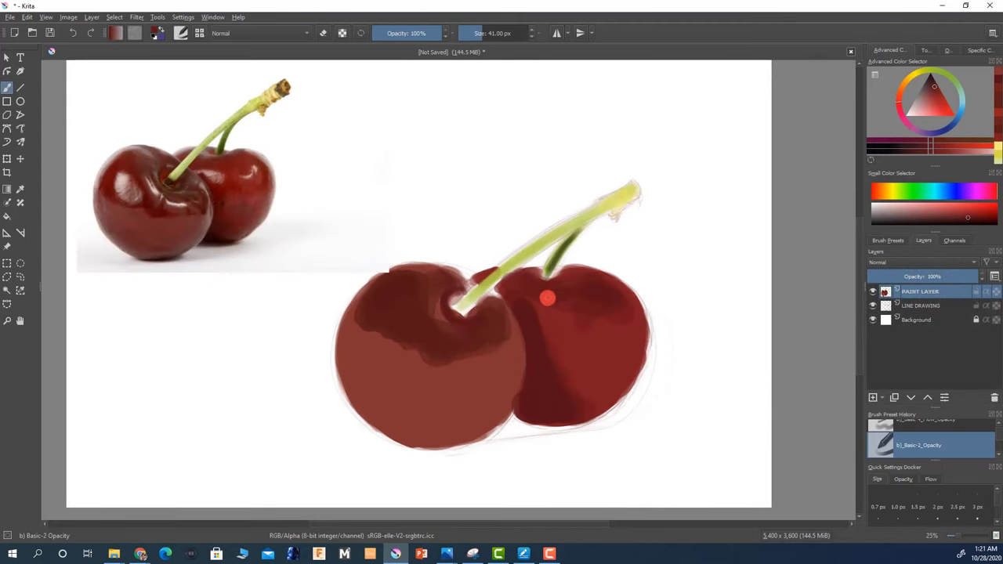
{"action": "key", "text": "ctrl+plus"}
{"action": "key", "text": "ctrl+minus"}
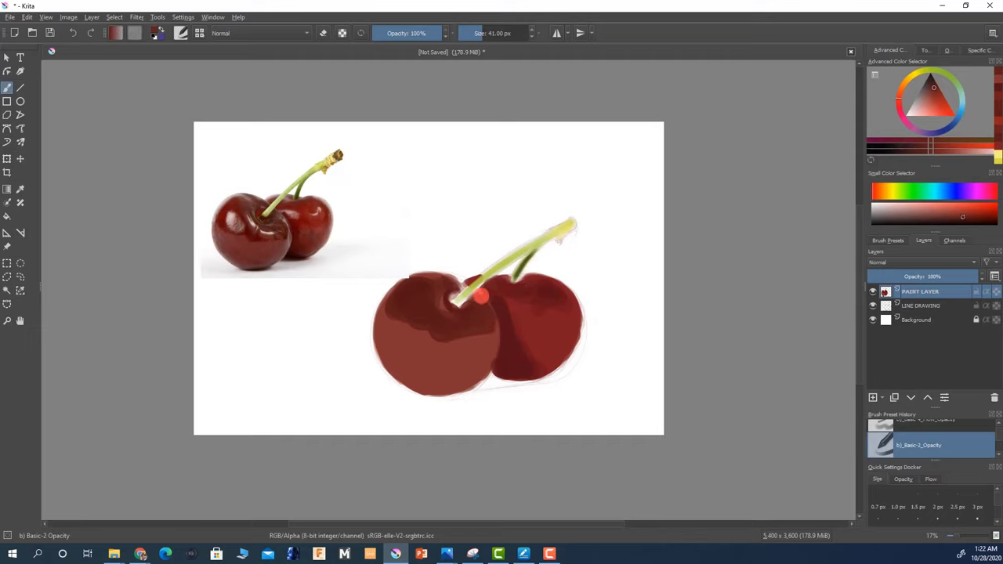
{"action": "left_click", "coordinate": [482, 289], "text": "ctrl"}
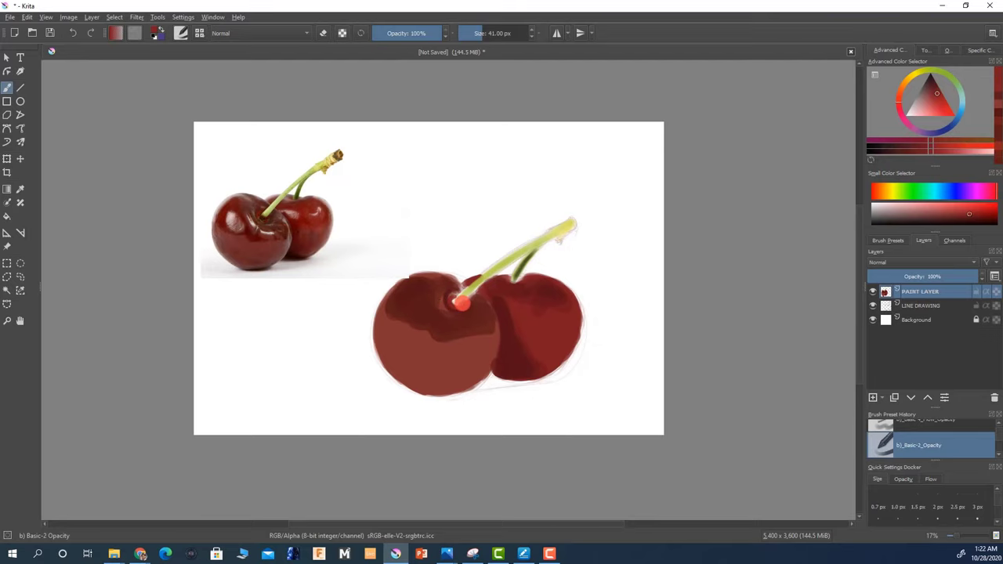
Zoom in and sample dark and lighter reds to shade the front cherry's lower edge and stem rim
{"action": "scroll", "coordinate": [461, 302], "scroll_direction": "up", "scroll_amount": 1}
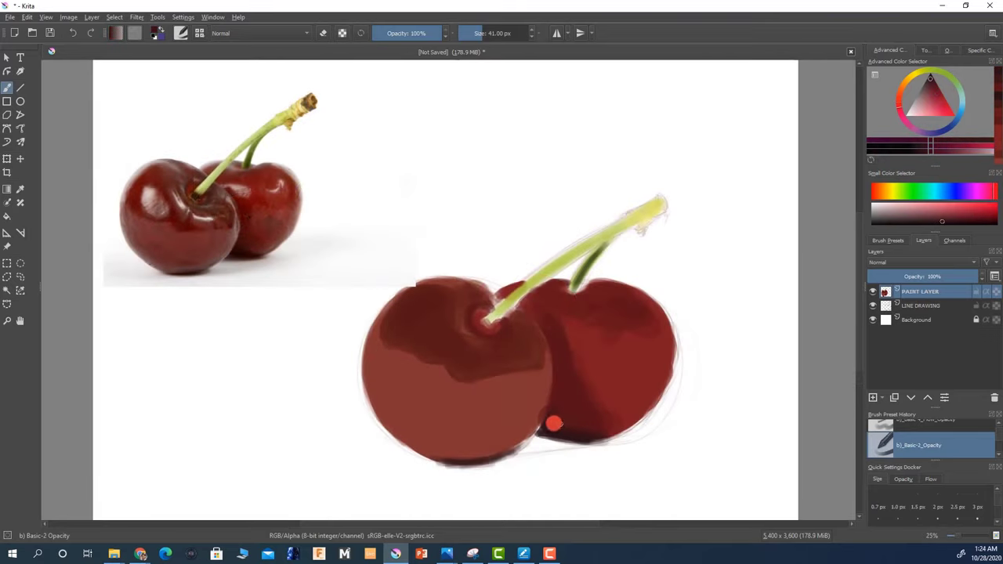
{"action": "left_click", "coordinate": [549, 428], "text": "ctrl"}
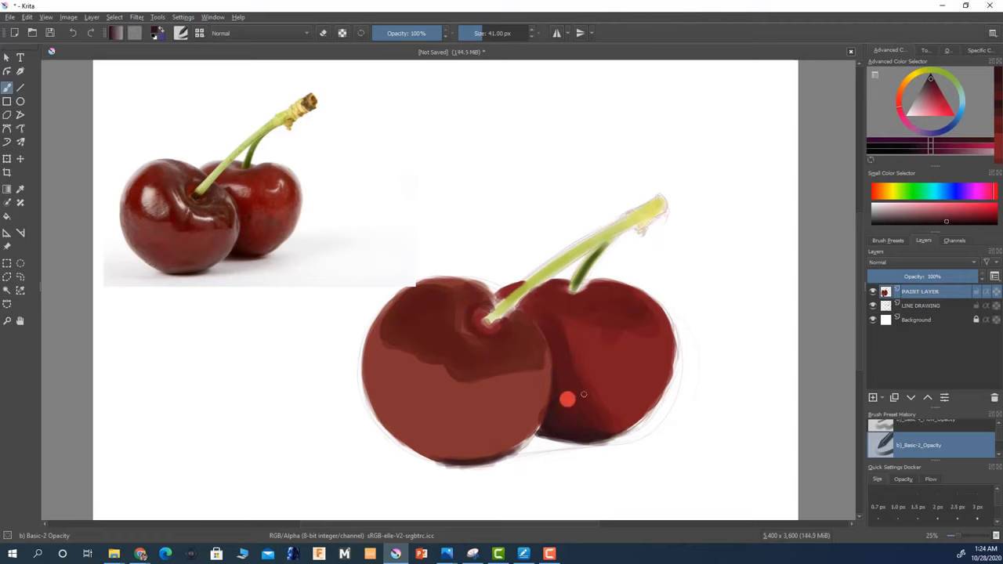
{"action": "left_click", "coordinate": [474, 460], "text": "ctrl"}
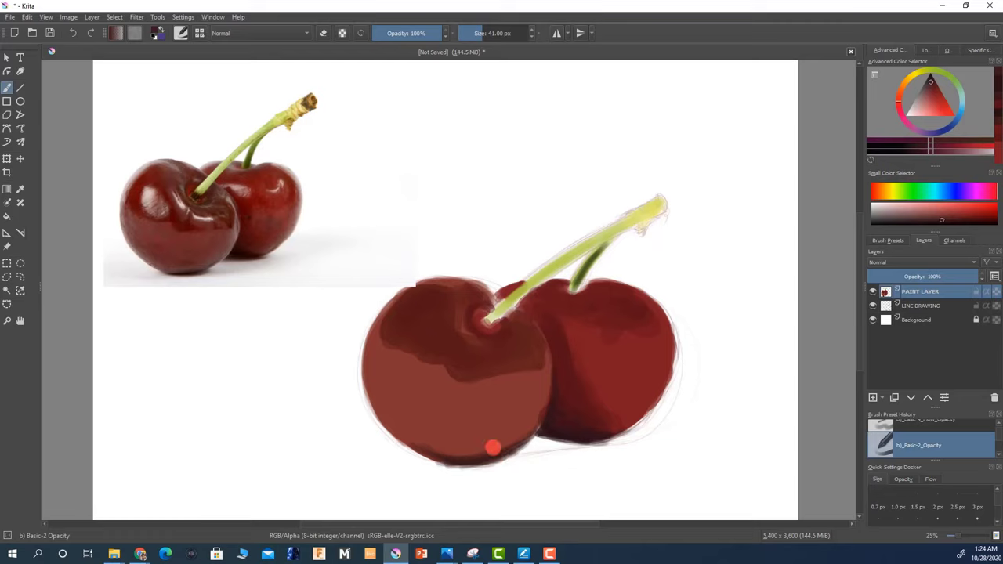
{"action": "left_click", "coordinate": [481, 447], "text": "ctrl"}
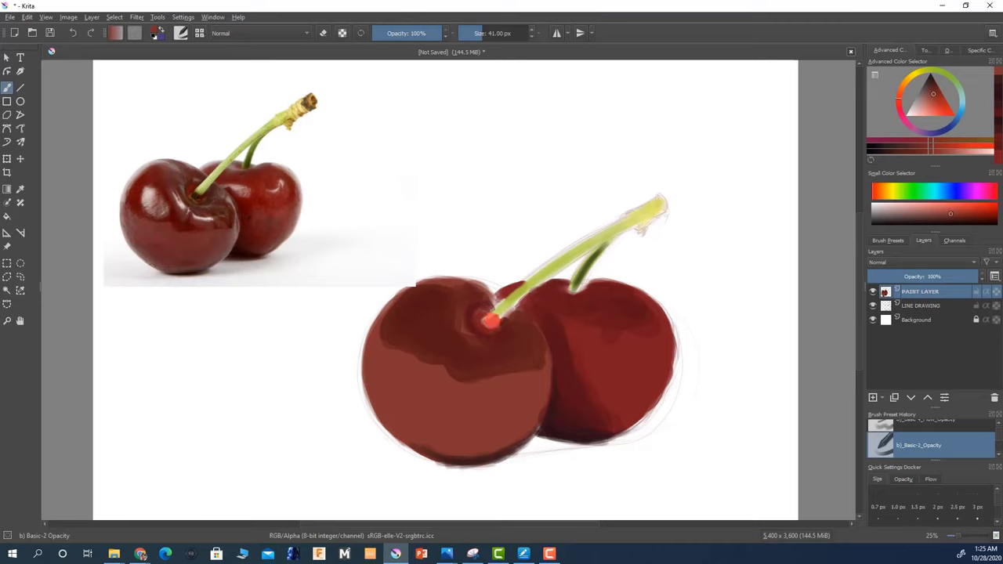
Sample a red from the front cherry's lower left, then a darker red for the stem tip
{"action": "left_click", "coordinate": [483, 459], "text": "ctrl"}
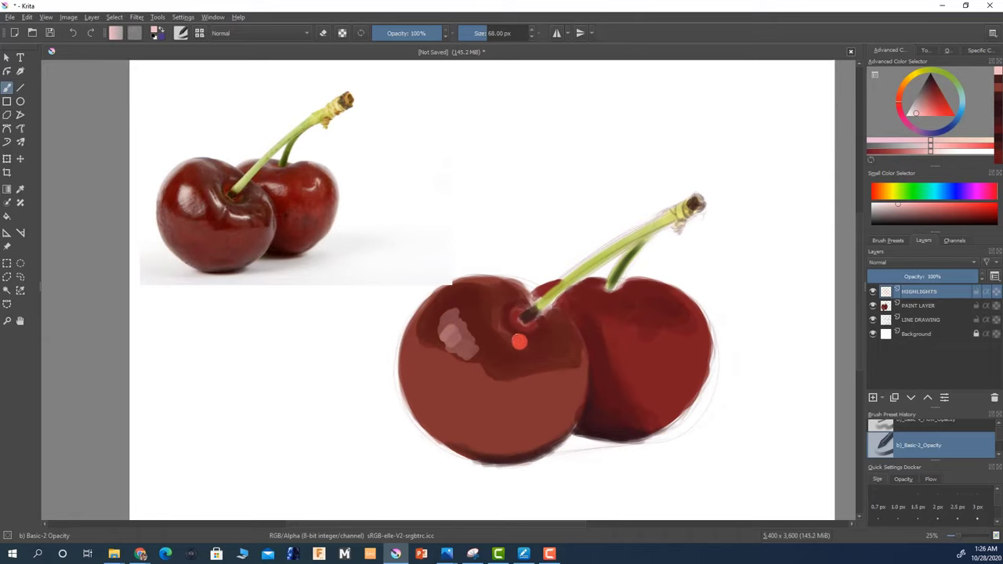
{"action": "scroll", "coordinate": [530, 338], "scroll_direction": "down", "scroll_amount": 3}
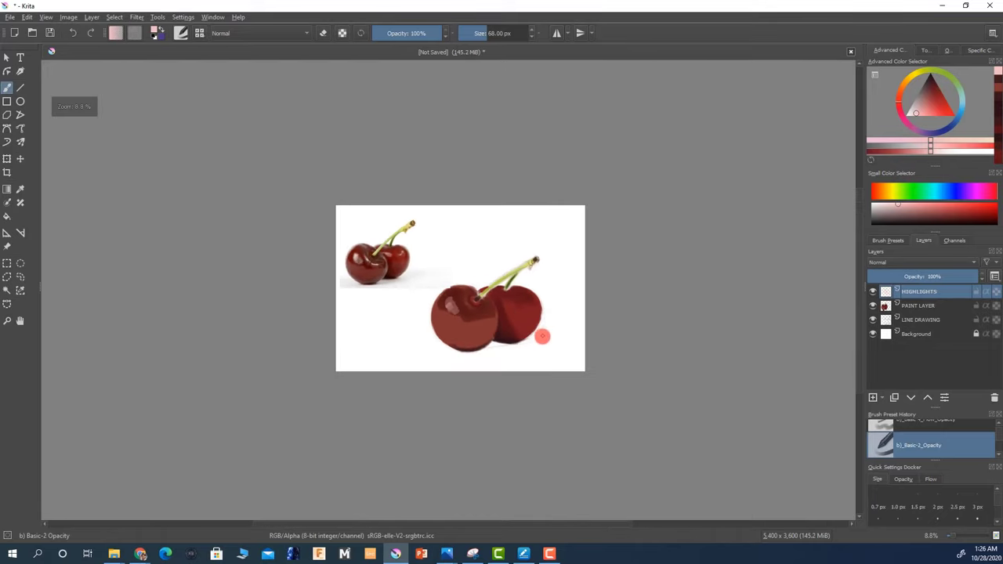
{"action": "scroll", "coordinate": [541, 336], "scroll_direction": "up", "scroll_amount": 1}
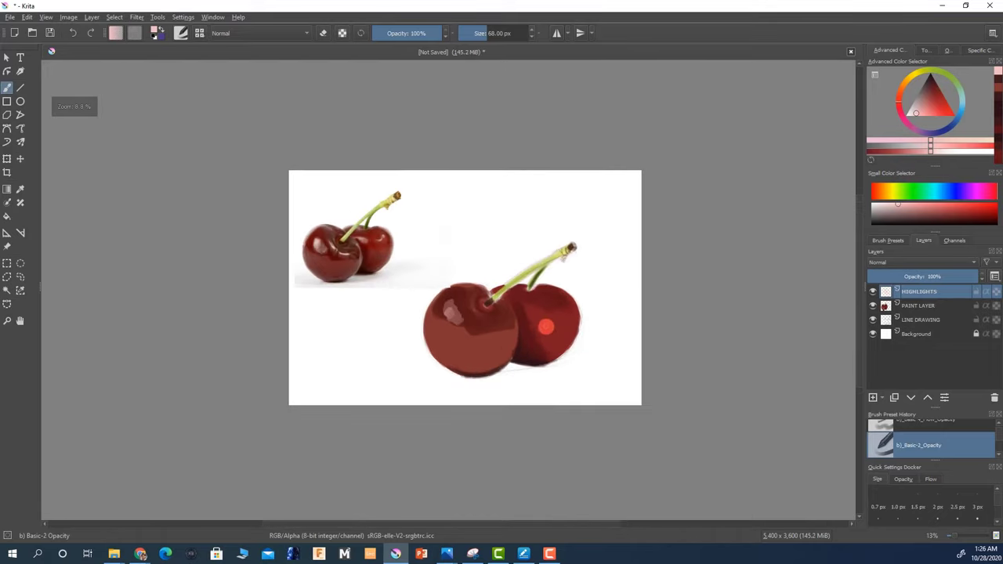
{"action": "left_click", "coordinate": [445, 301], "text": "ctrl"}
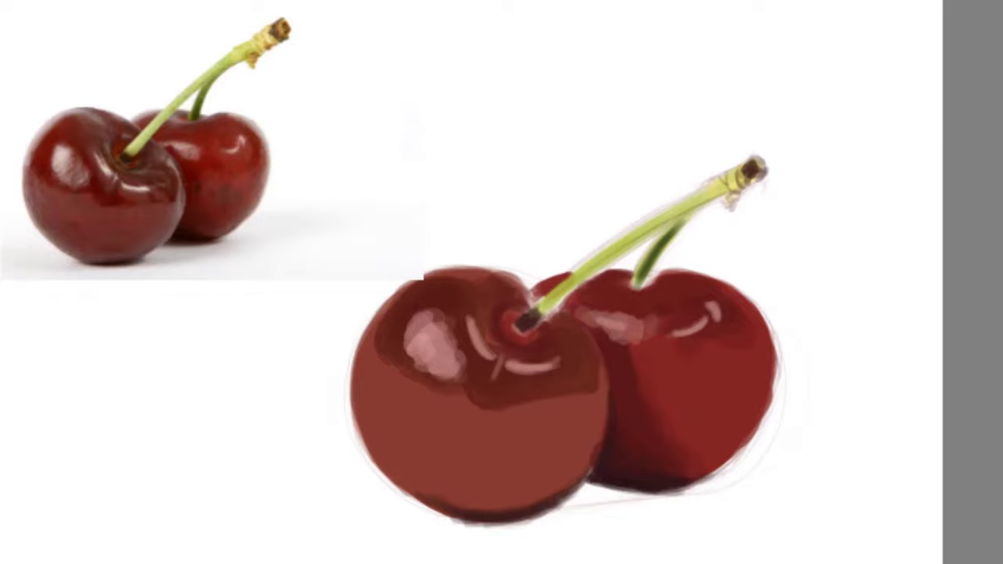
Paint soft pale pink highlight strokes along the back cherry's upper-left edge
{"action": "left_click", "coordinate": [603, 299]}
{"action": "left_click", "coordinate": [538, 327]}
{"action": "left_click", "coordinate": [675, 348]}
{"action": "left_click", "coordinate": [612, 317]}
{"action": "left_click_drag", "start_coordinate": [609, 325], "coordinate": [599, 321]}
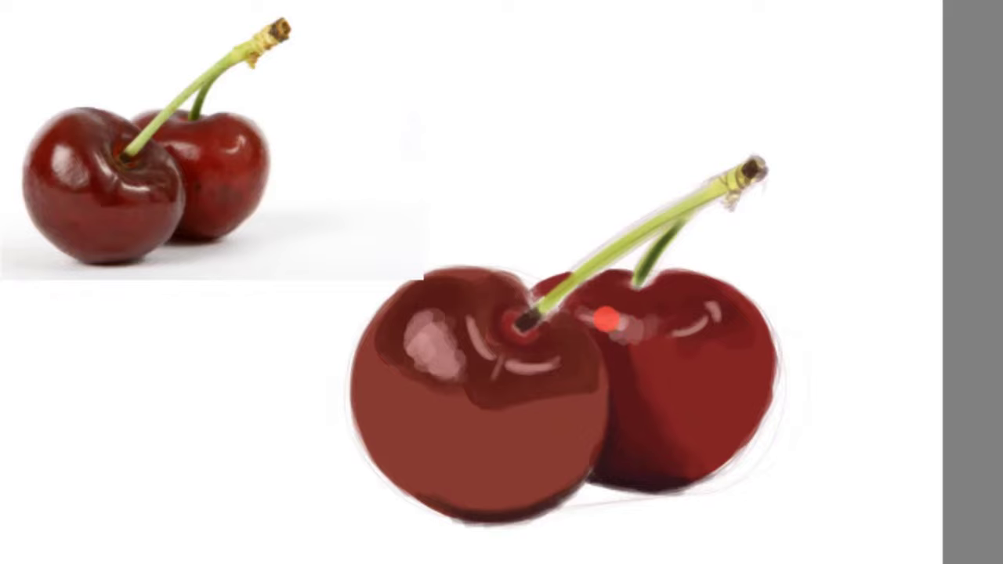
{"action": "left_click_drag", "start_coordinate": [606, 319], "coordinate": [578, 318]}
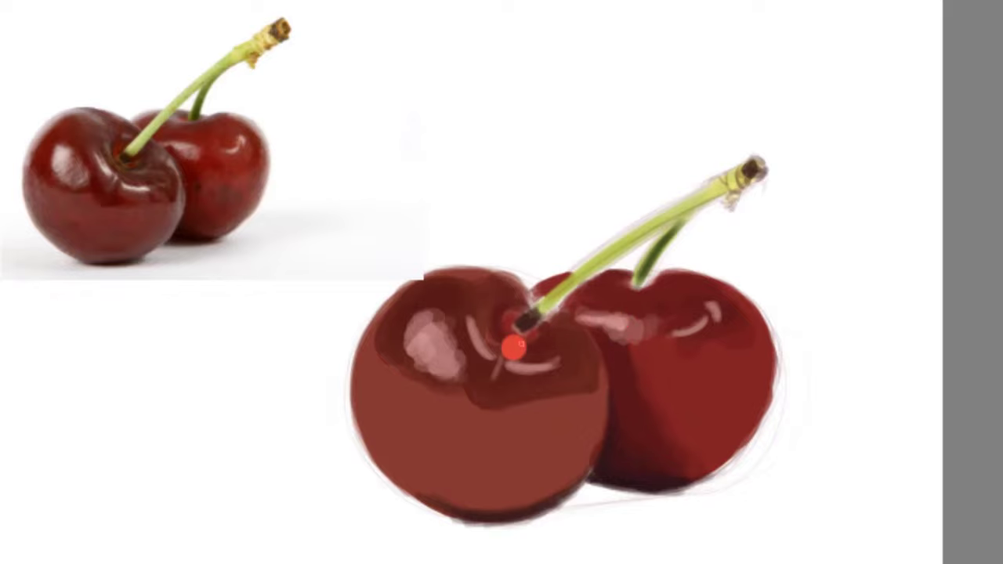